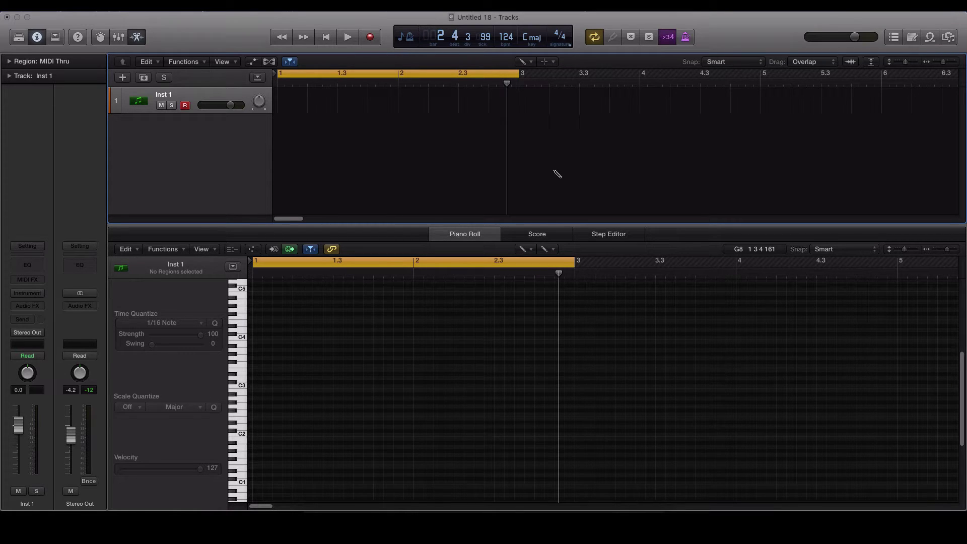
Load the Native Instruments Massive synth in stereo as Inst 1's instrument
click(44, 296)
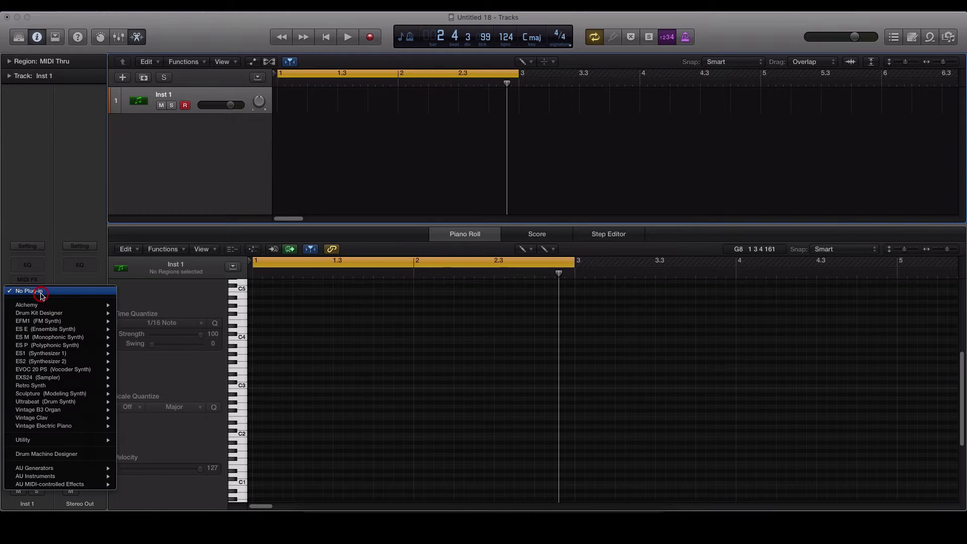
mouse_move(85, 475)
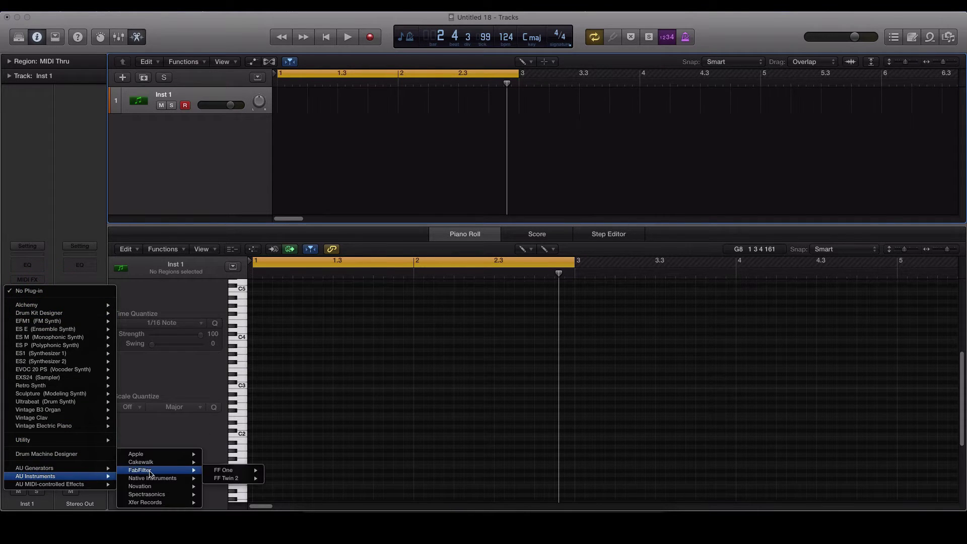
mouse_move(151, 478)
mouse_move(232, 477)
click(278, 486)
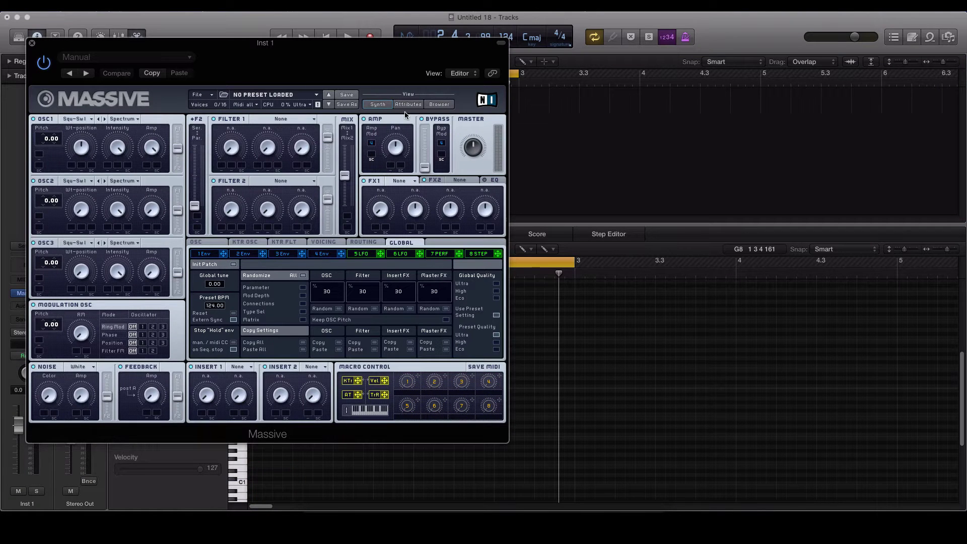
Load the Bass_17 preset from Massive's Browser
click(437, 104)
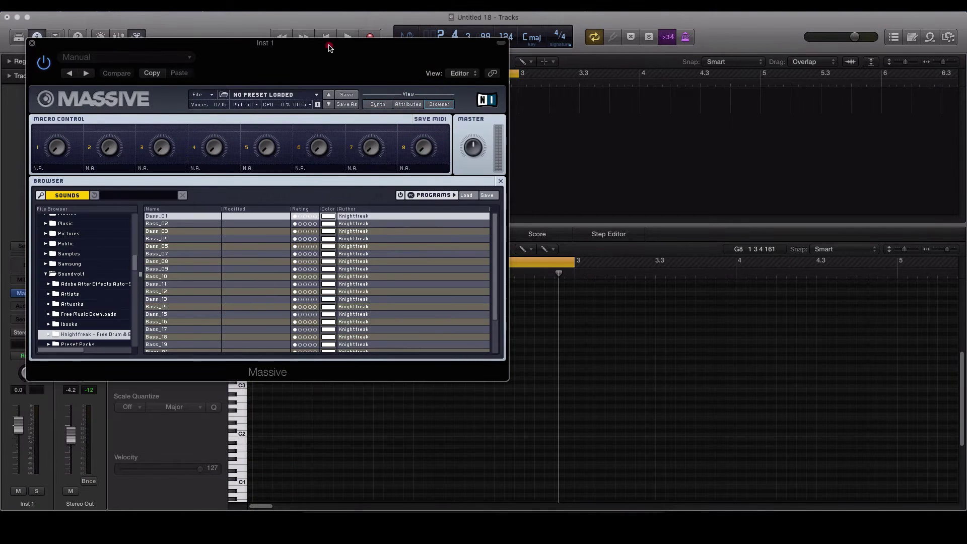
drag(330, 48, 556, 69)
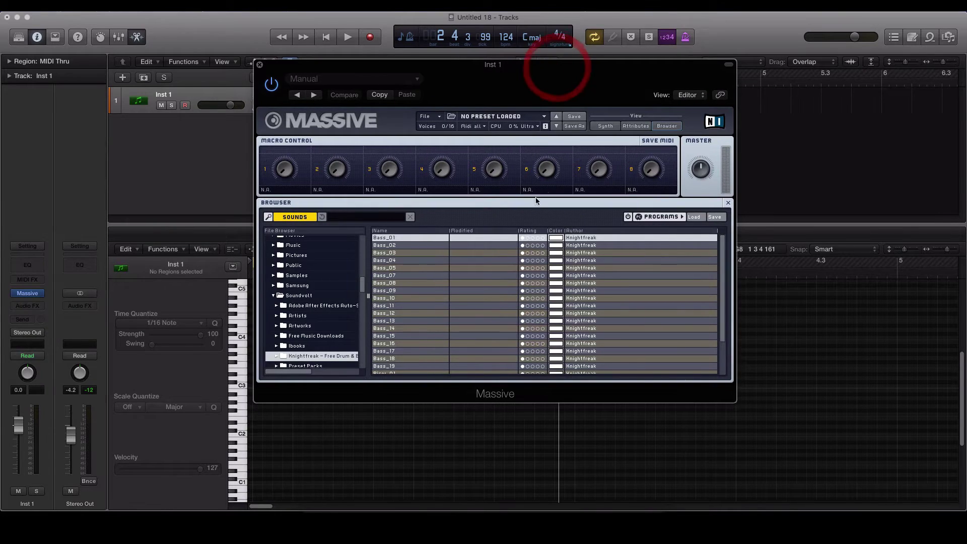
drag(296, 373, 244, 336)
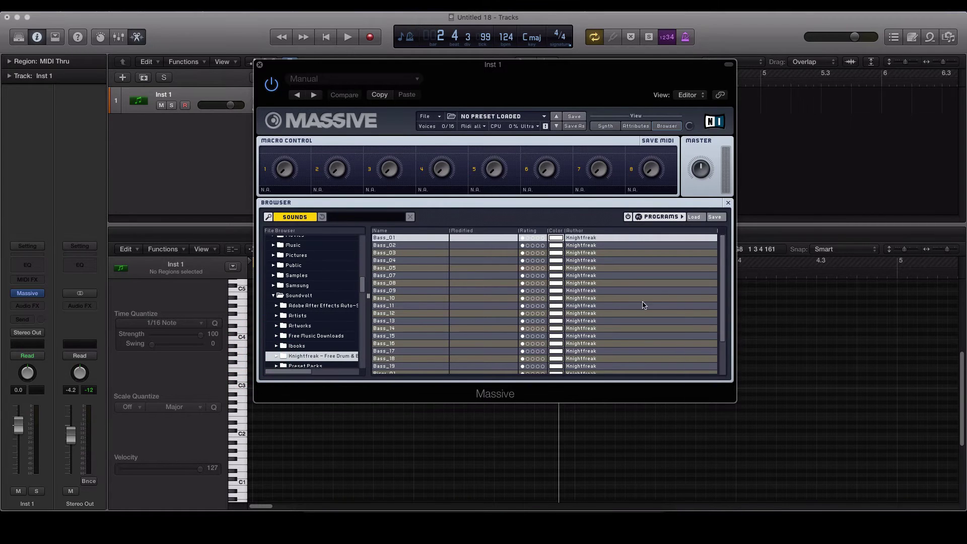
drag(723, 247, 724, 285)
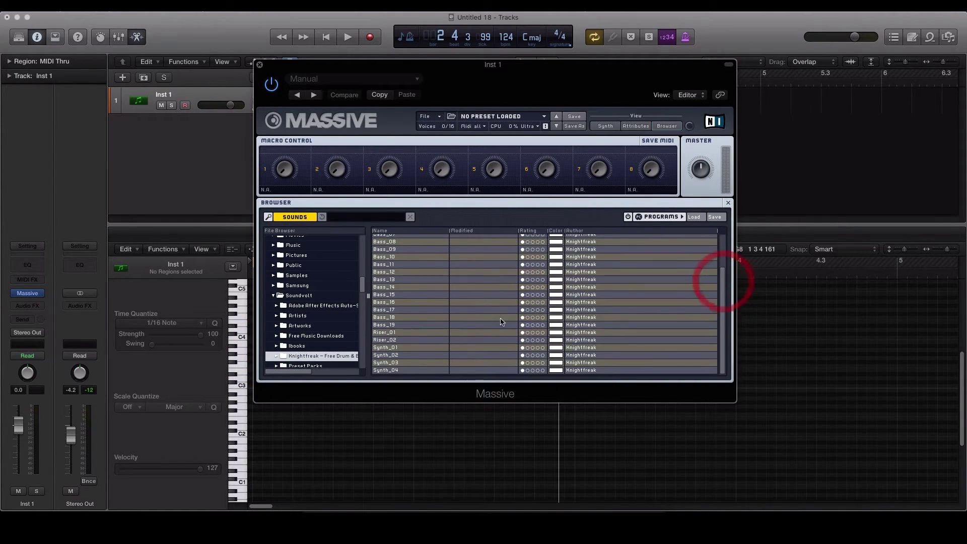
click(393, 310)
Close Massive and draw one long G1 note in a new MIDI region at bar 1
click(261, 66)
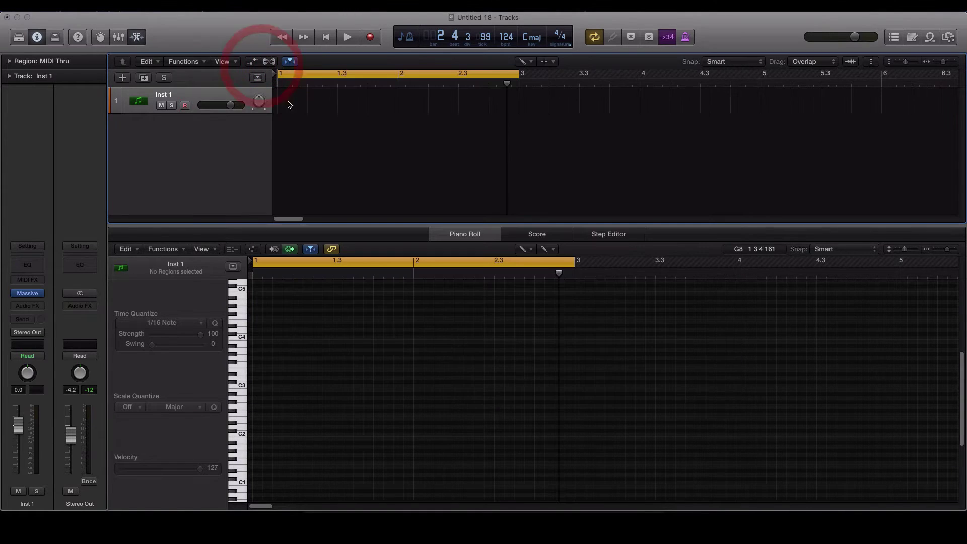
key(t)
click(326, 122)
click(296, 97)
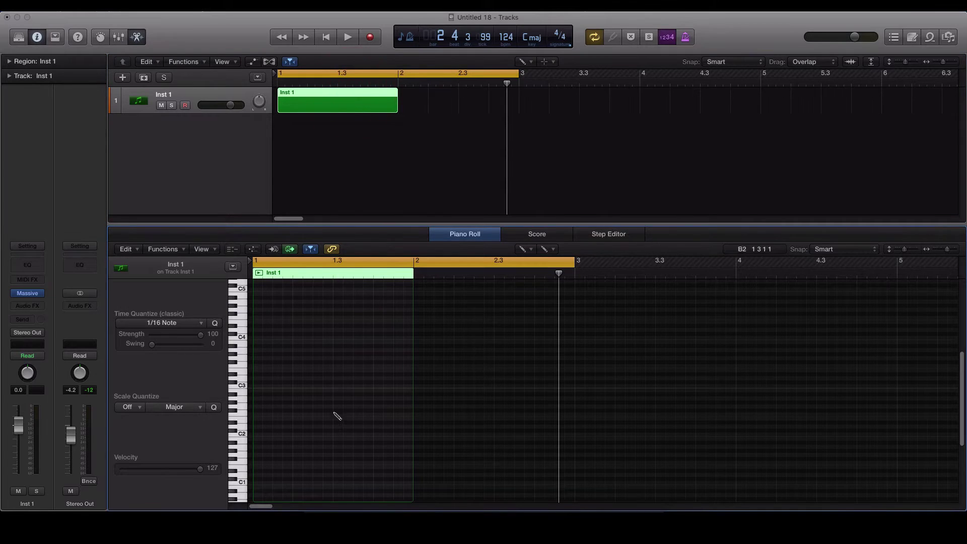
click(256, 443)
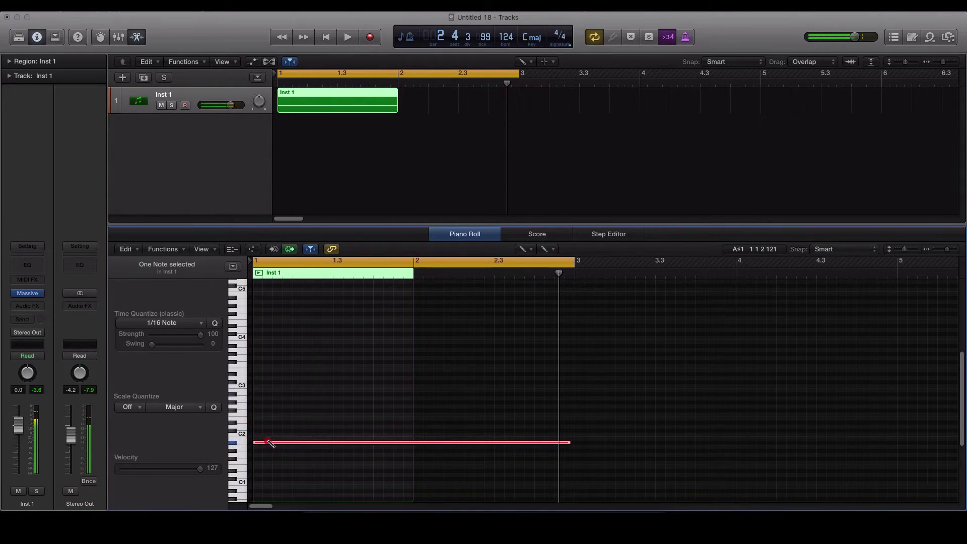
drag(258, 443, 269, 456)
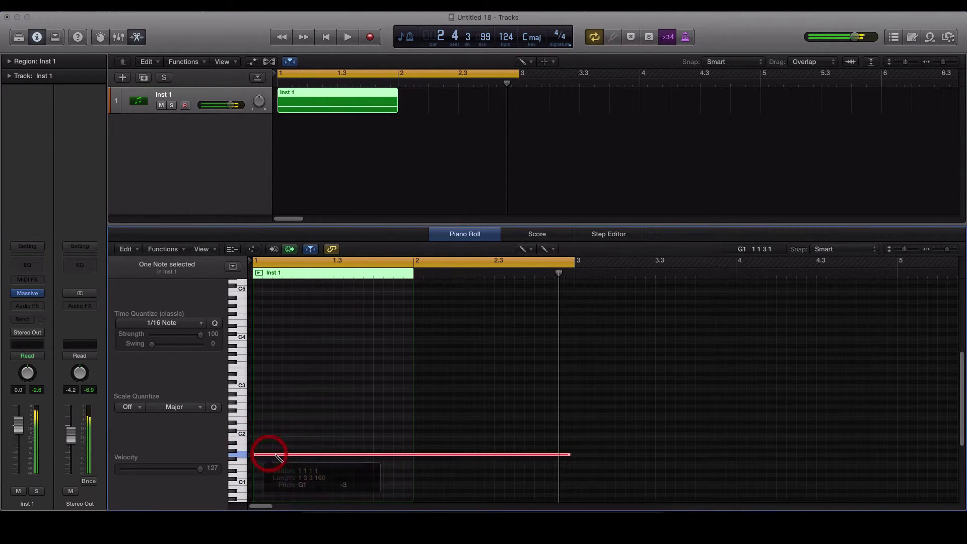
Extend the Inst 1 region to bar 3 and lower its volume to about -5 dB
drag(397, 108, 520, 118)
key(space)
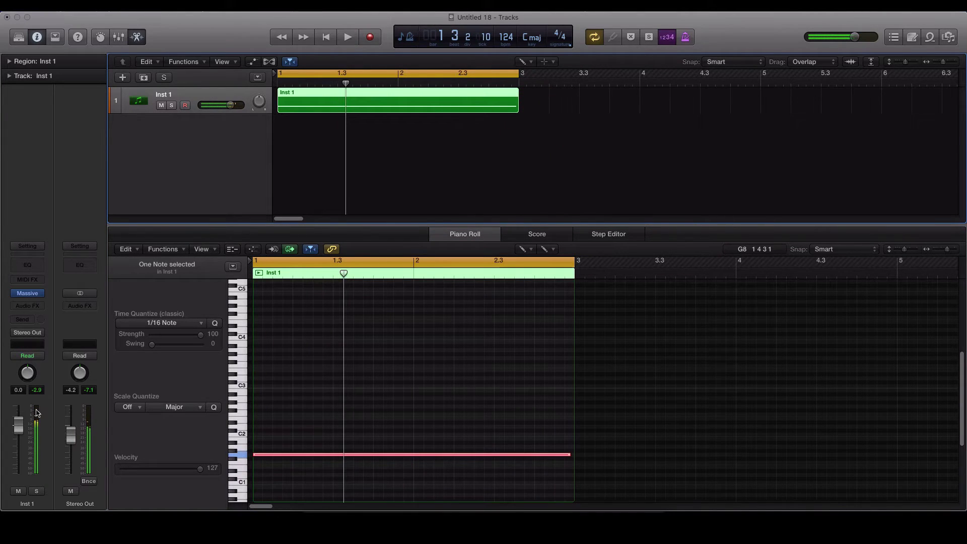
drag(20, 428, 25, 448)
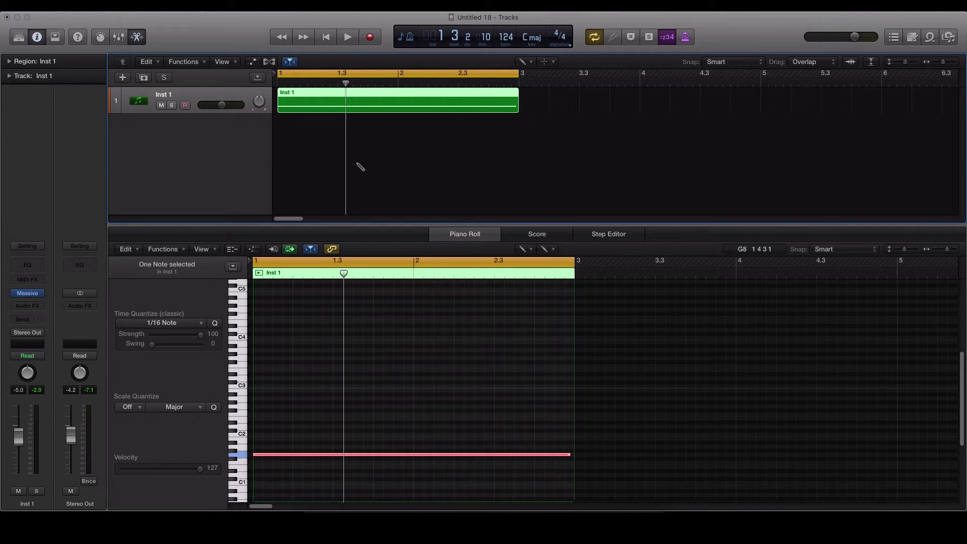
Add VEH1 Hard Kick - 064 as a new audio track, copied onto all eight beats of bars 1–2
click(949, 37)
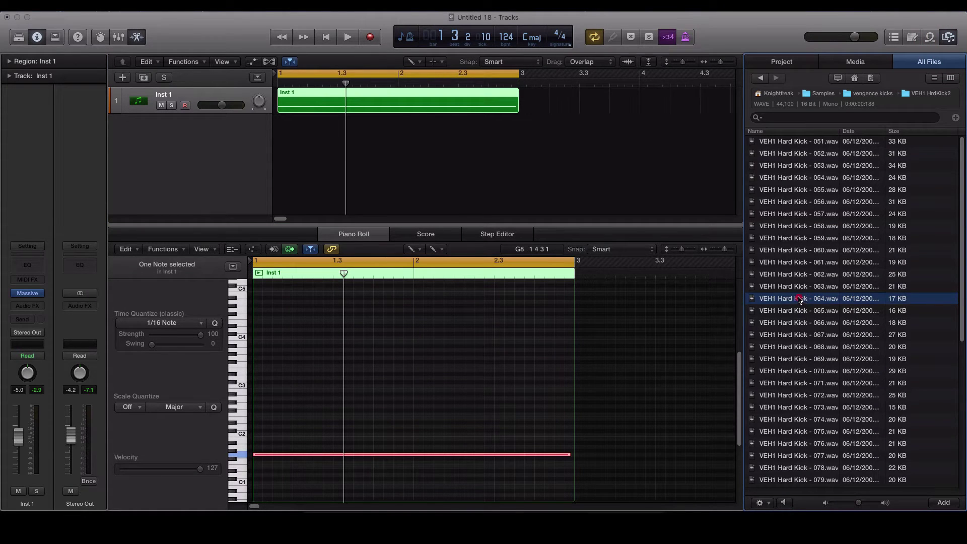
drag(800, 300, 345, 133)
key(t)
key(t)
key(t)
key(t)
drag(428, 150, 404, 132)
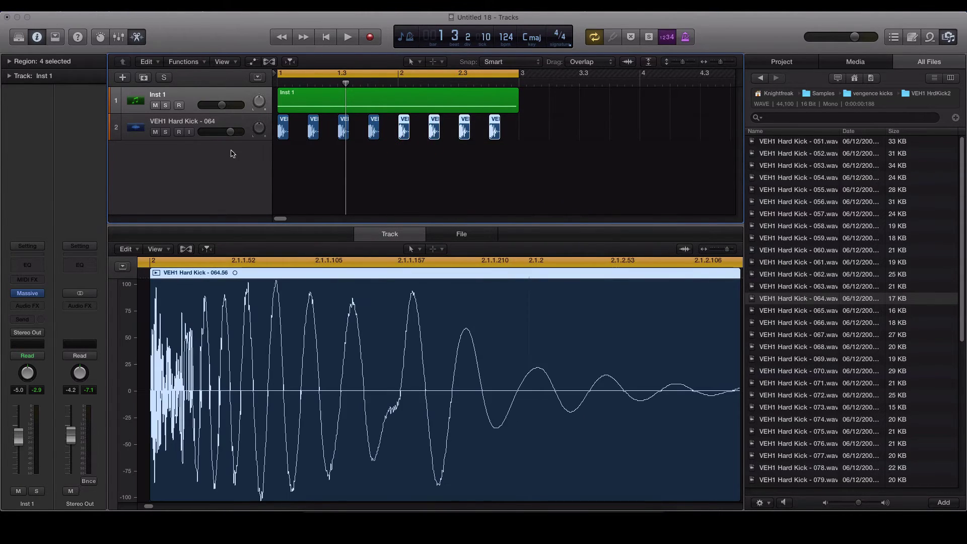
click(135, 130)
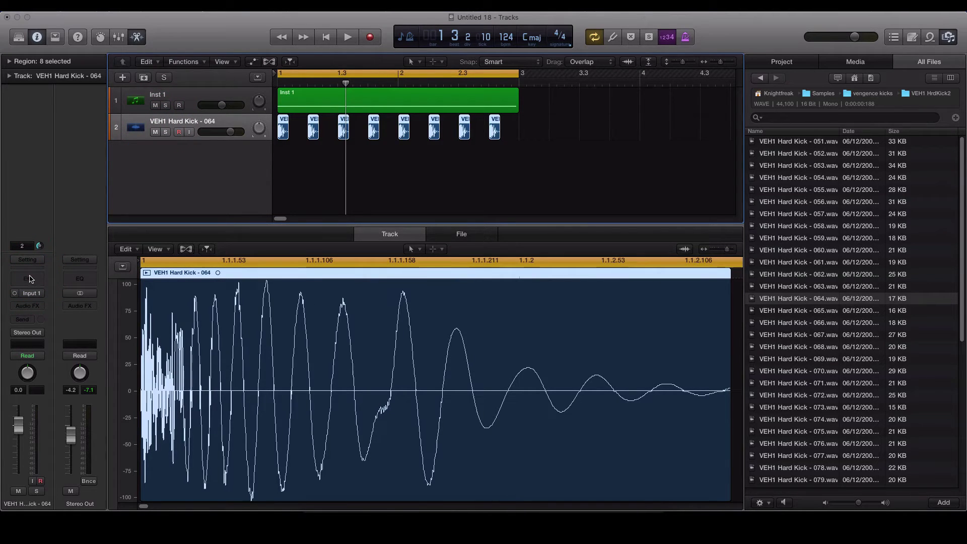
Add a Channel EQ to the kick track with the low cut enabled at 58 Hz
click(27, 277)
click(55, 90)
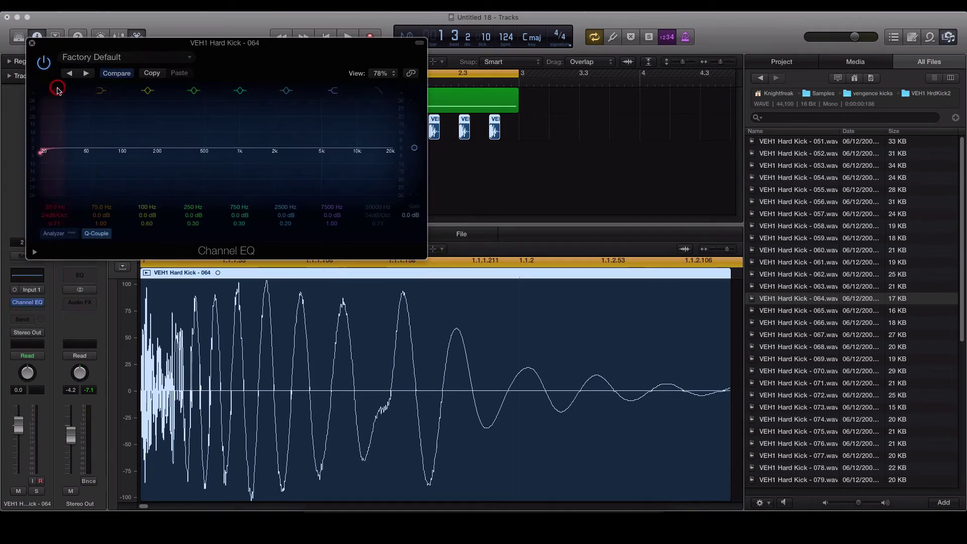
drag(46, 210, 45, 191)
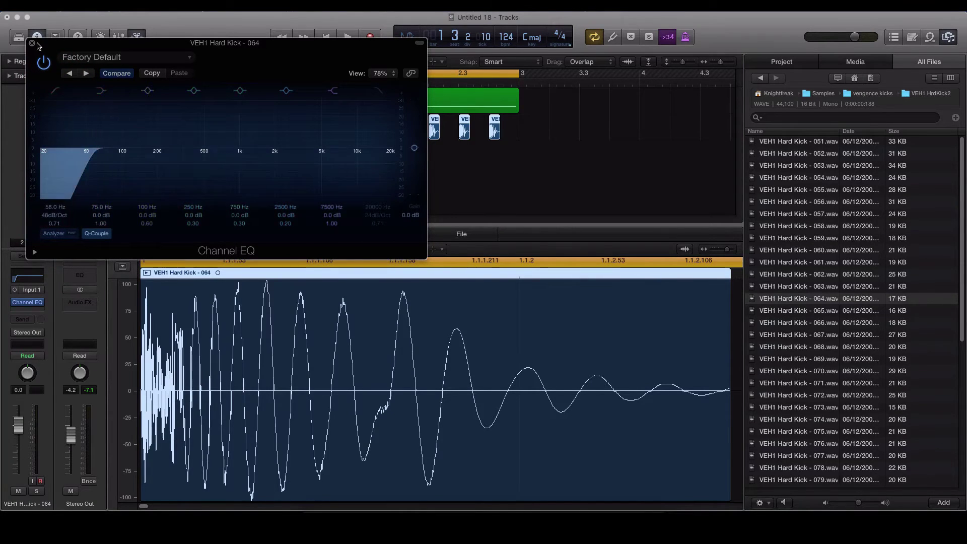
key(super+w)
Balance the mix: kick fader to -4.8 dB and Inst 1 down to -7.4 dB
key(space)
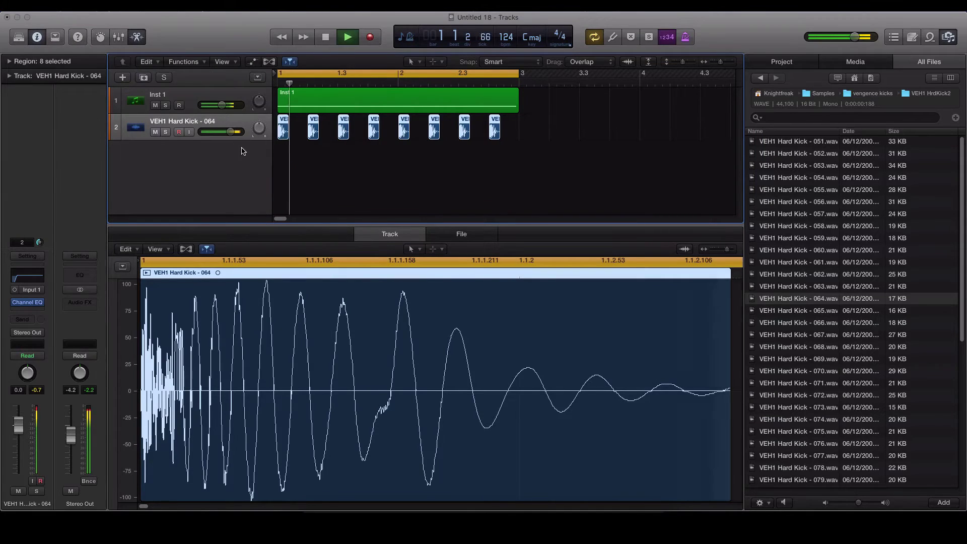
drag(14, 428, 15, 440)
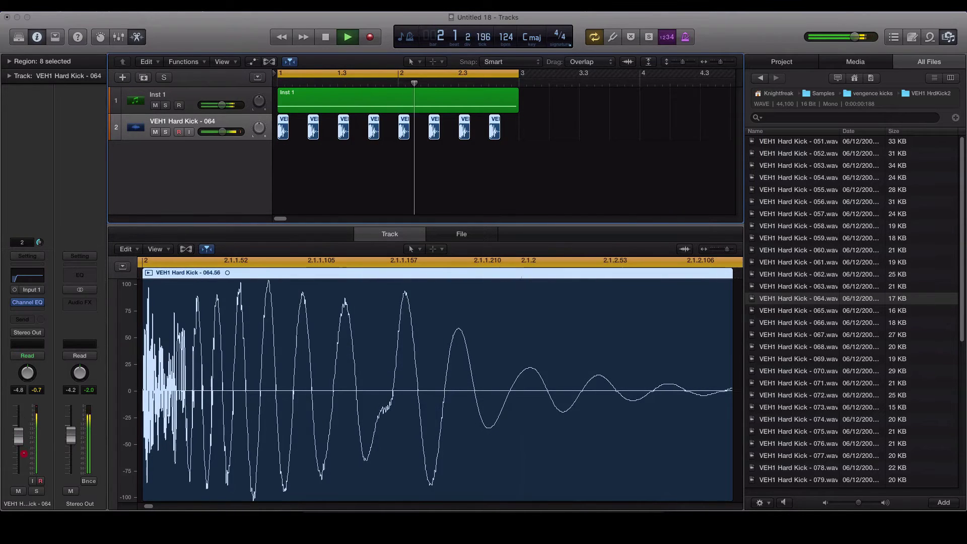
click(210, 92)
key(space)
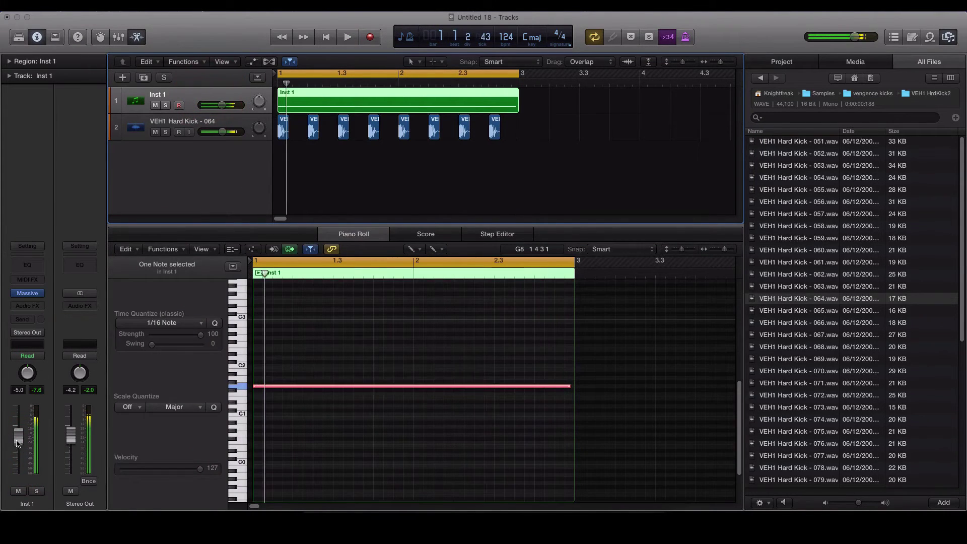
drag(18, 434, 27, 452)
key(space)
key(space)
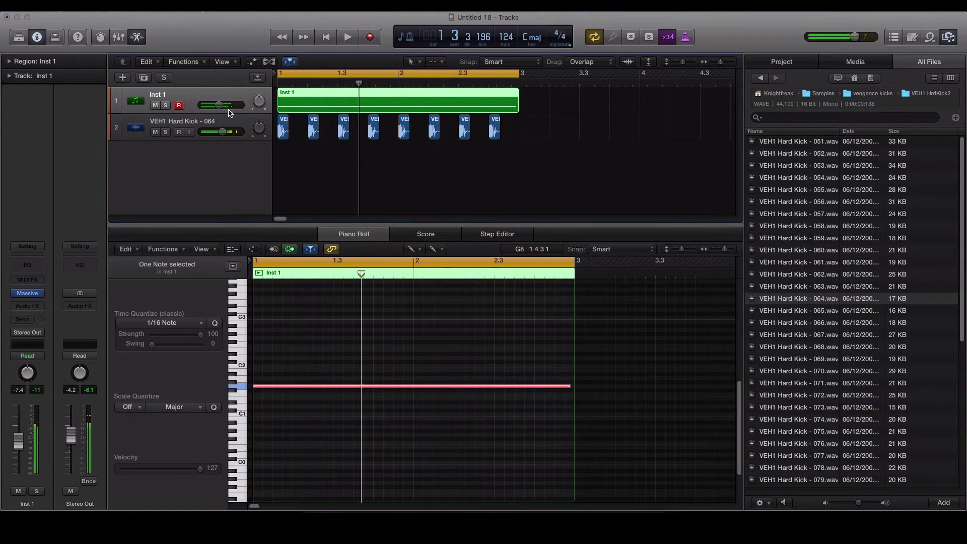
click(233, 97)
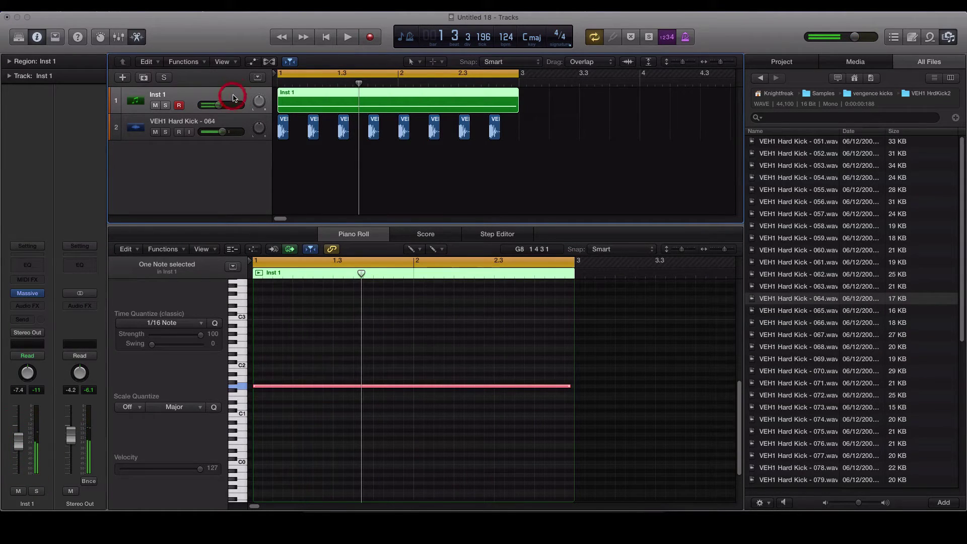
Insert a stereo Compressor on Inst 1 and switch it to the Classic VCA model
click(36, 306)
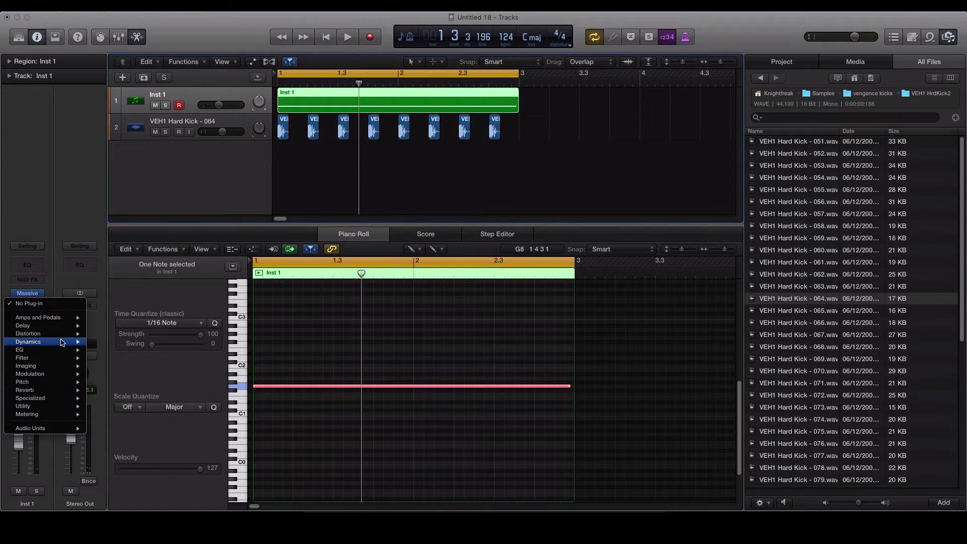
mouse_move(60, 342)
mouse_move(149, 350)
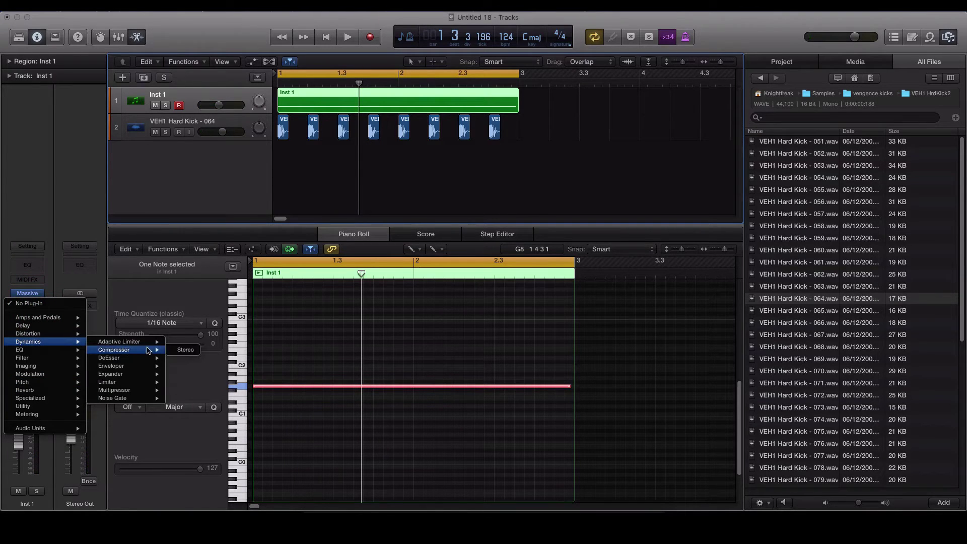
click(185, 349)
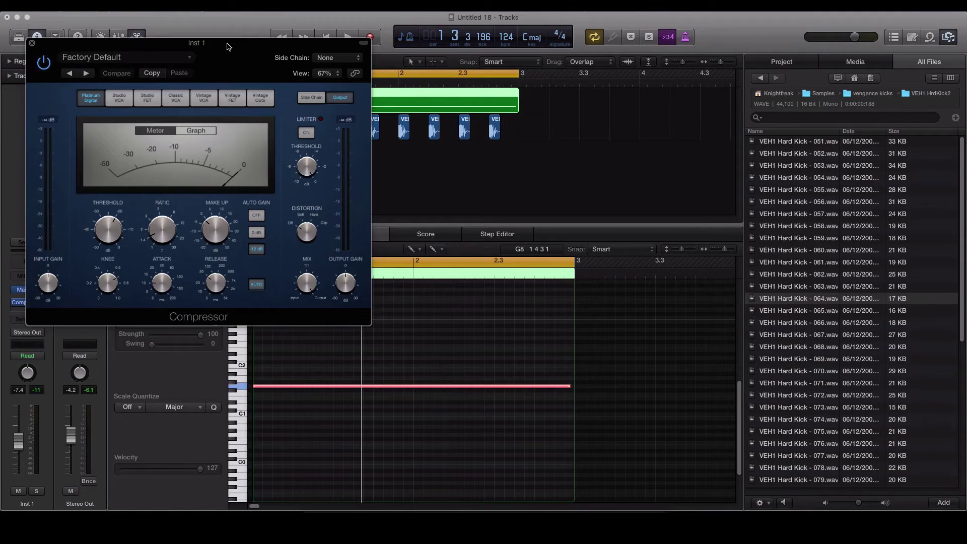
drag(227, 47, 610, 120)
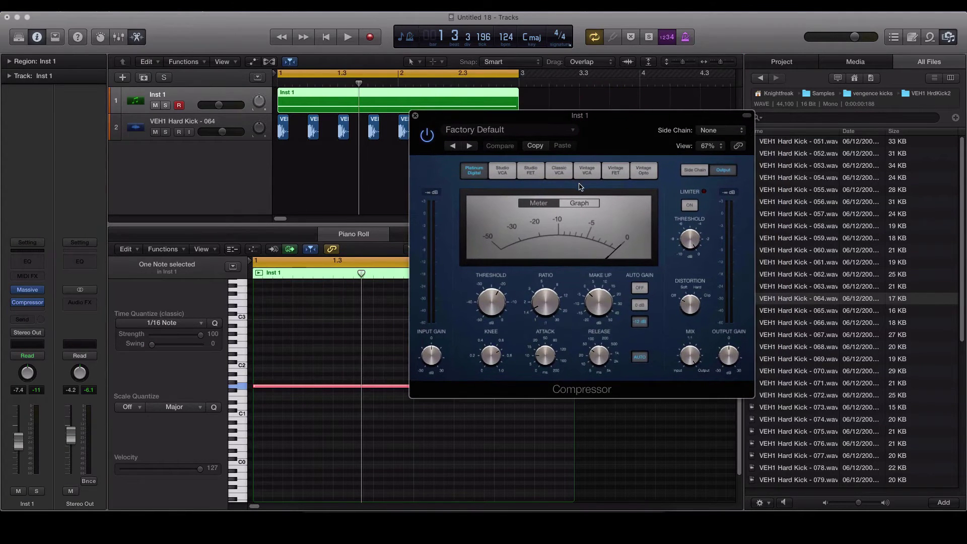
click(562, 170)
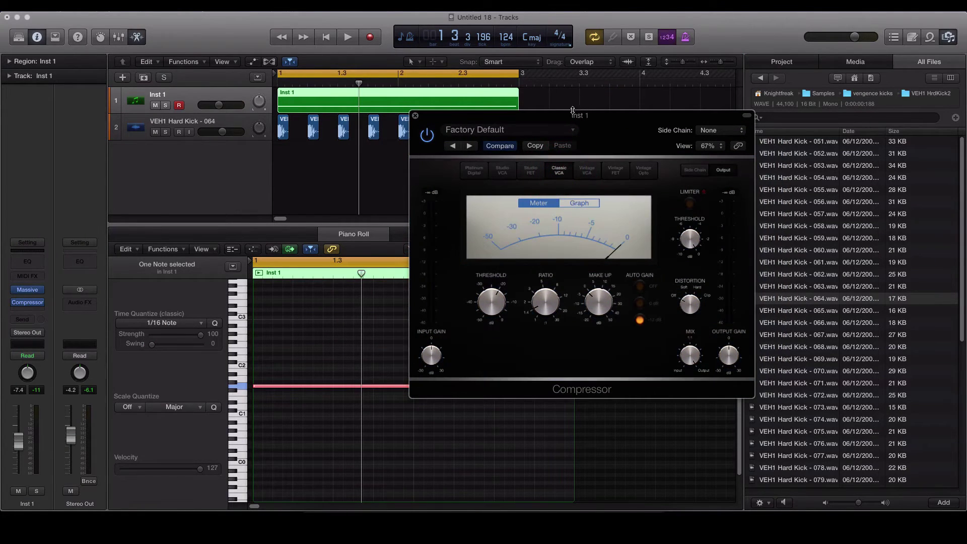
mouse_move(575, 113)
mouse_down()
mouse_move(584, 126)
mouse_move(569, 115)
mouse_up()
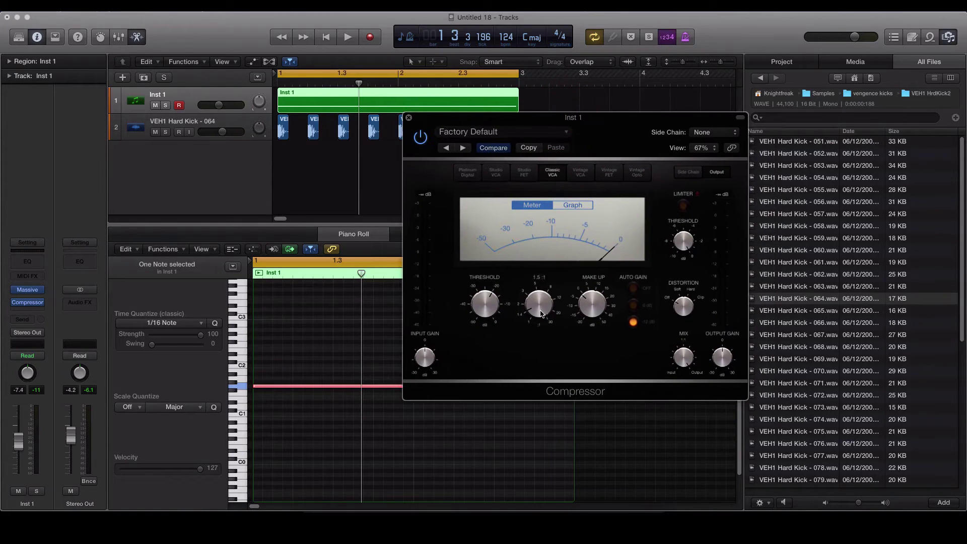
Set the Compressor's side chain to the Audio 1 kick track and play it back
click(539, 154)
click(494, 218)
click(713, 133)
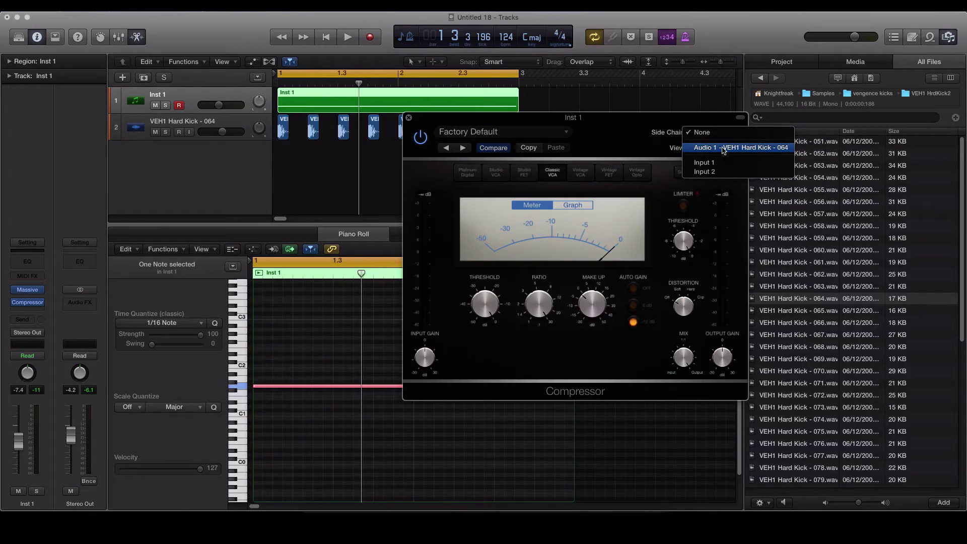
click(723, 148)
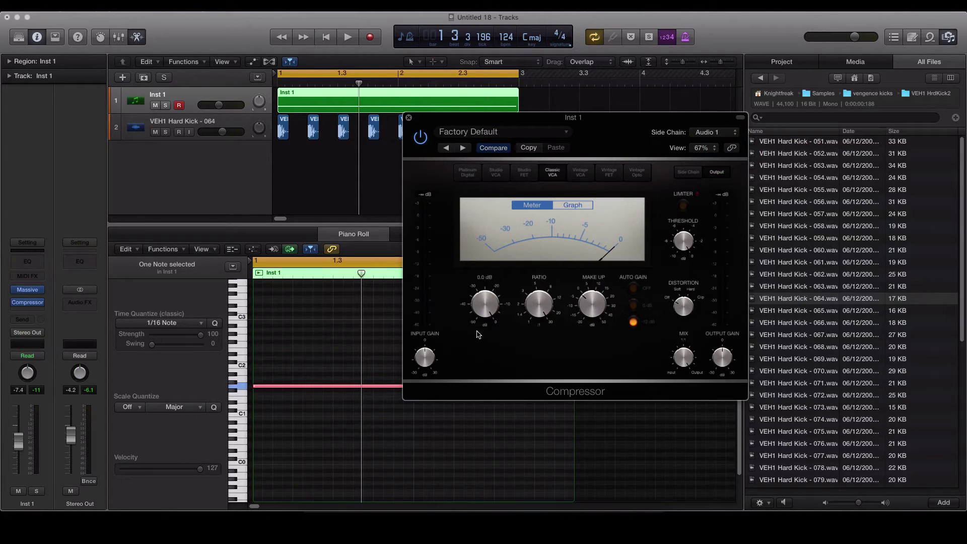
key(space)
key(space)
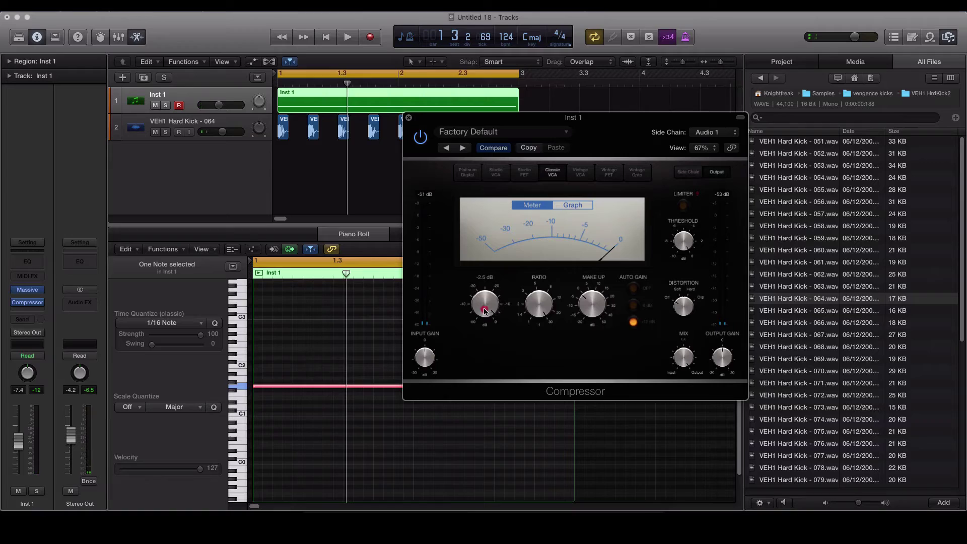
Lower the Compressor threshold to about -28 dB while listening to the bass pump
drag(486, 320, 486, 326)
mouse_move(722, 354)
key(space)
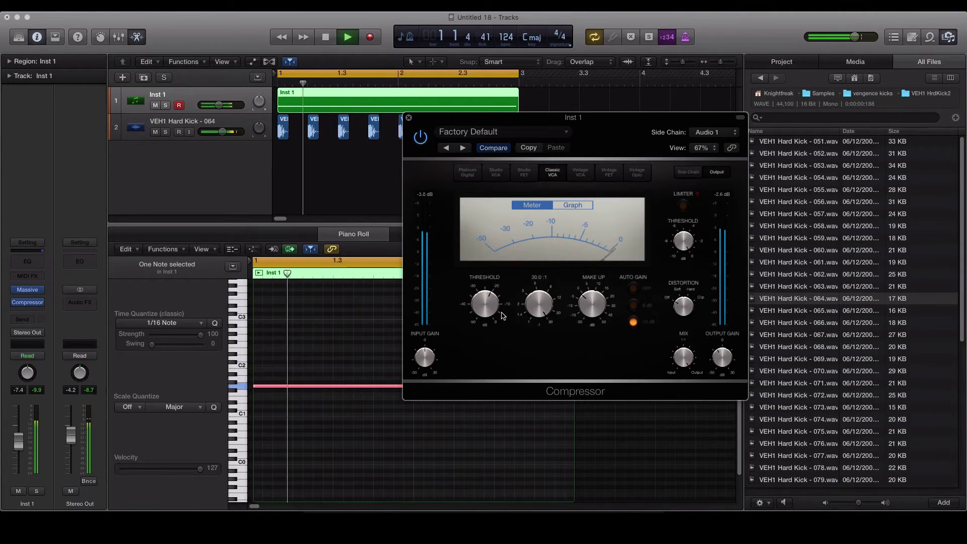
click(485, 304)
drag(484, 304, 488, 325)
key(space)
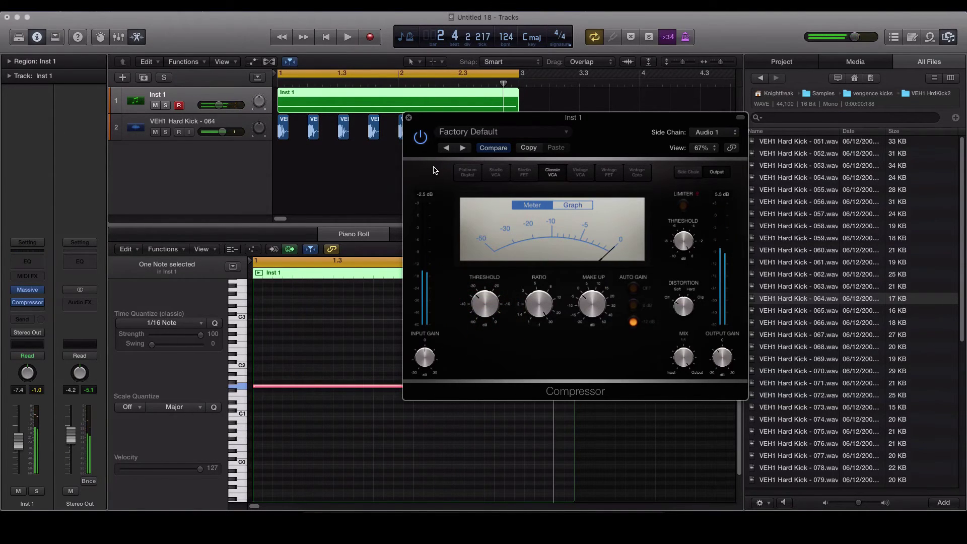
A/B the compressed bass by bypassing the Compressor and turning it back on
click(420, 137)
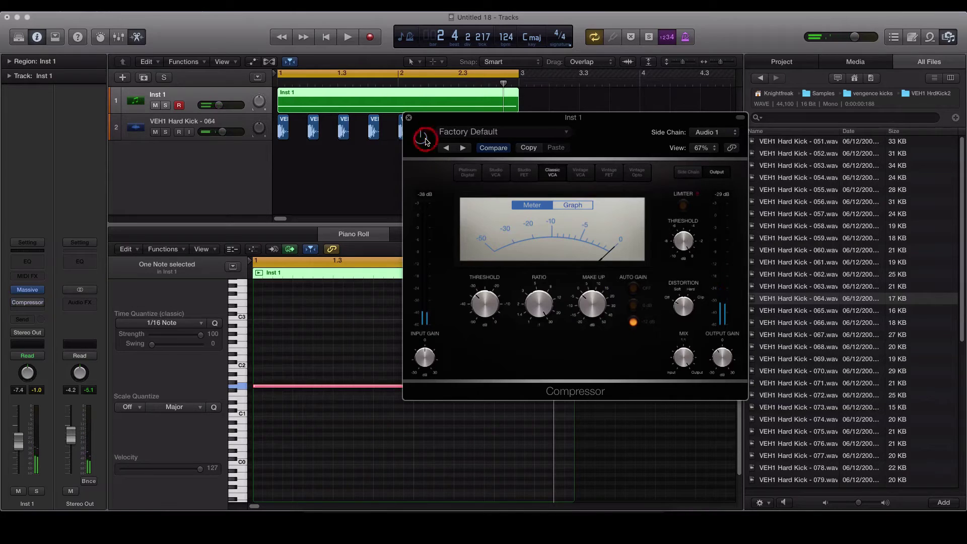
key(space)
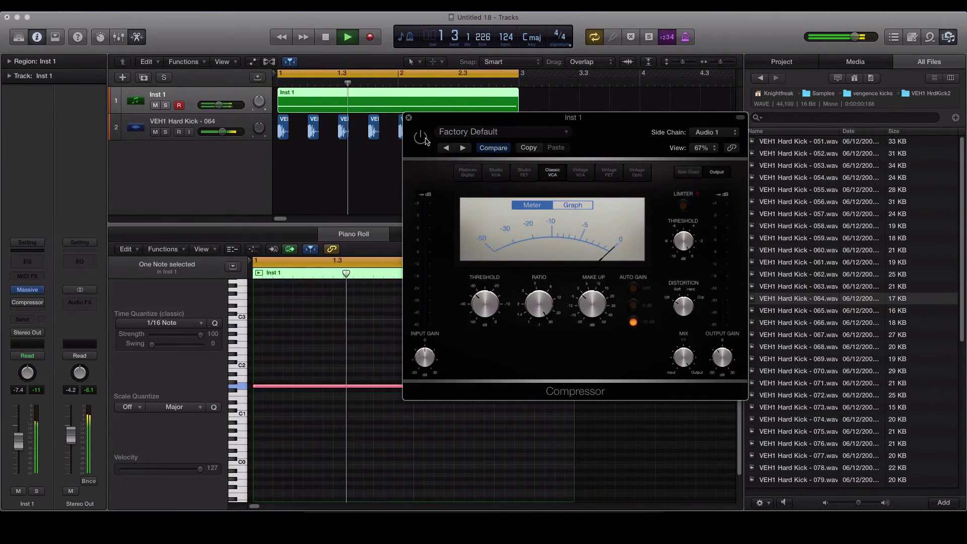
click(425, 139)
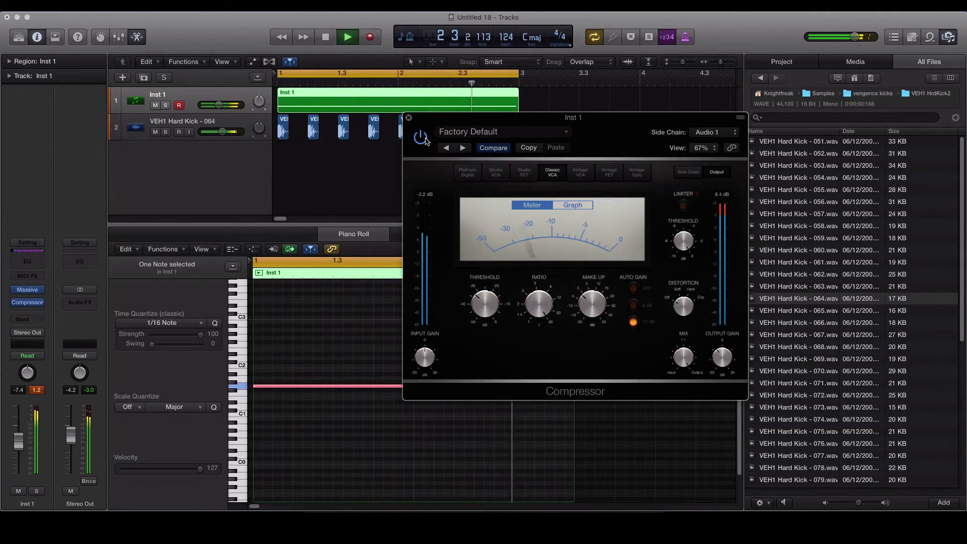
key(space)
Close the Compressor and shift a kick region slightly later, auditioning the change
click(408, 118)
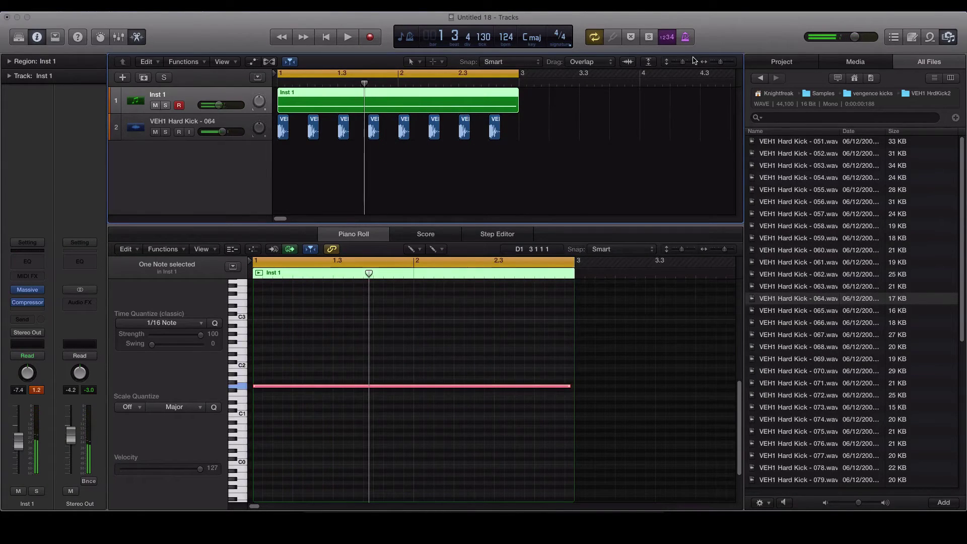
click(714, 63)
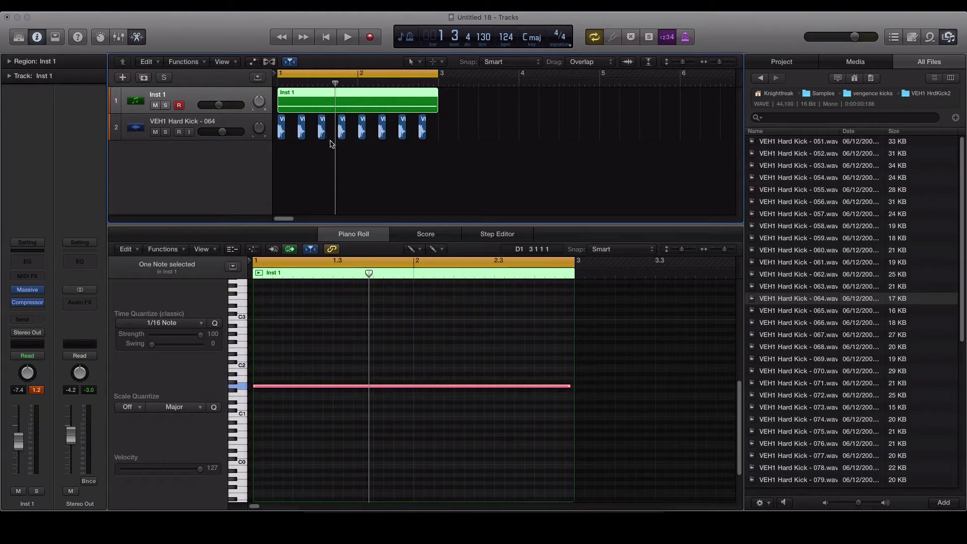
click(729, 64)
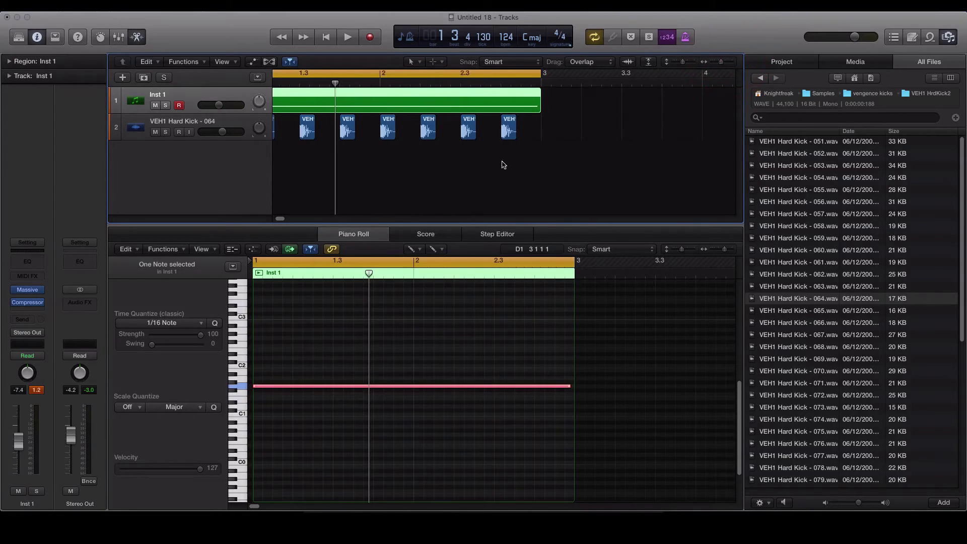
key(space)
drag(326, 124, 424, 134)
key(space)
key(space)
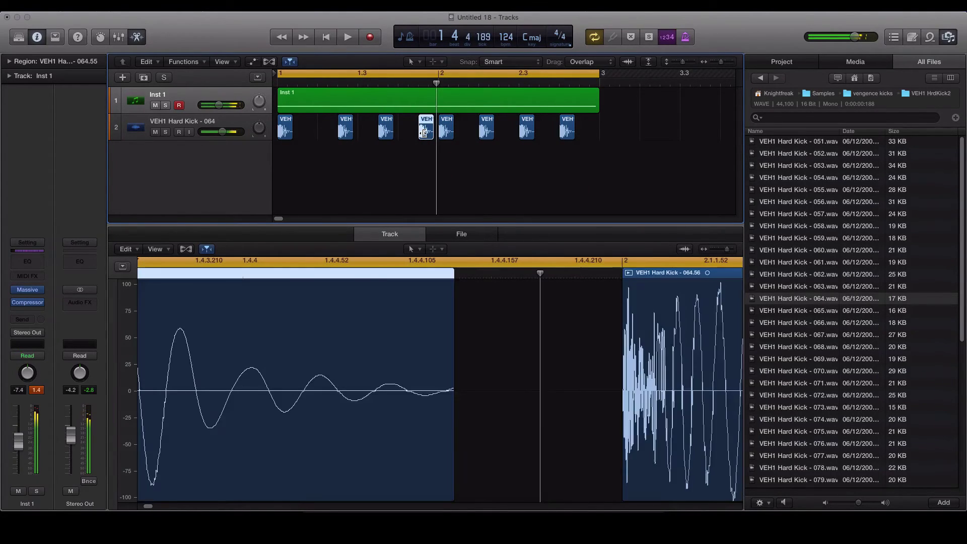
Delete the first four kicks, copy the rest to bar 1, then copy bass and kicks to bar 3
click(706, 63)
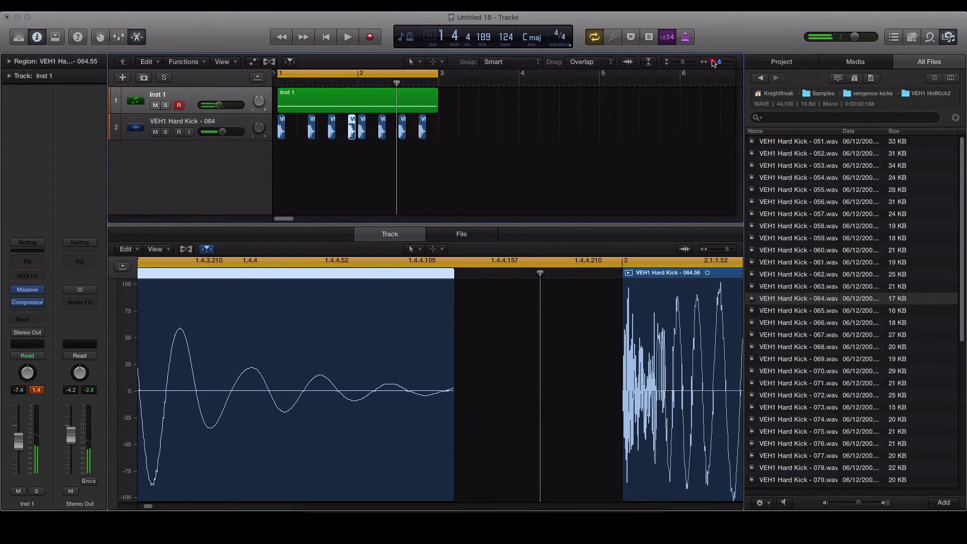
click(705, 62)
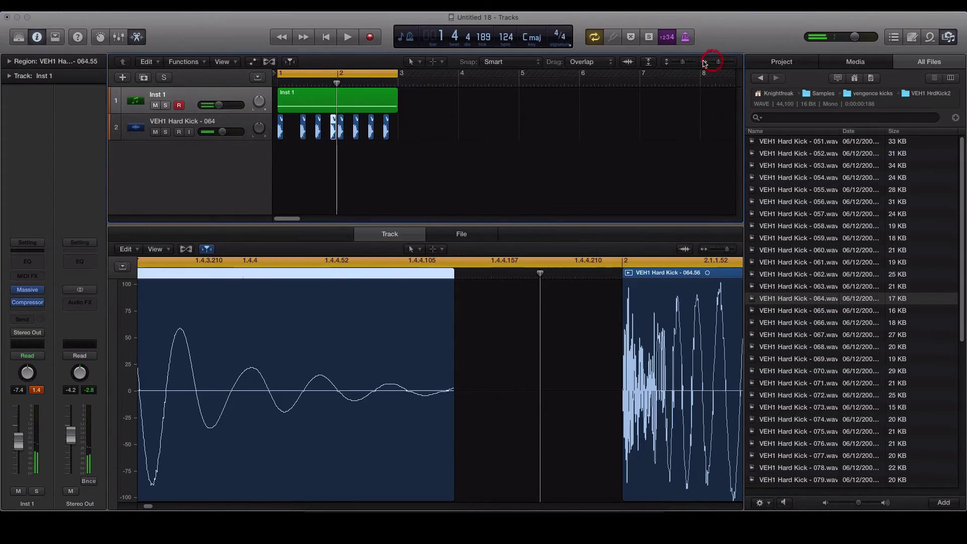
click(293, 129)
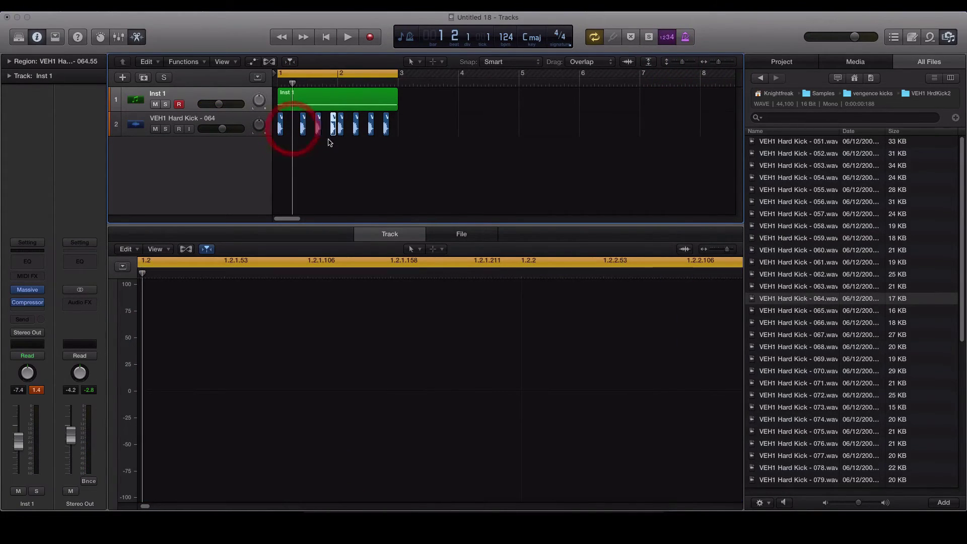
drag(330, 143, 274, 113)
key(Delete)
drag(417, 136, 281, 123)
drag(439, 148, 407, 107)
drag(483, 103, 518, 93)
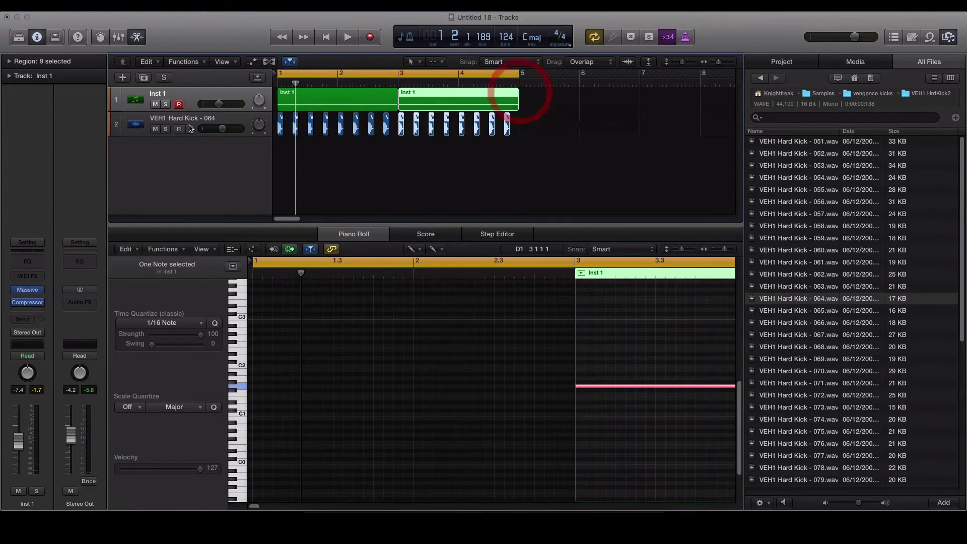
Add an Audio 2 track, copy all 16 kick regions onto it, and route it to No Output
click(189, 128)
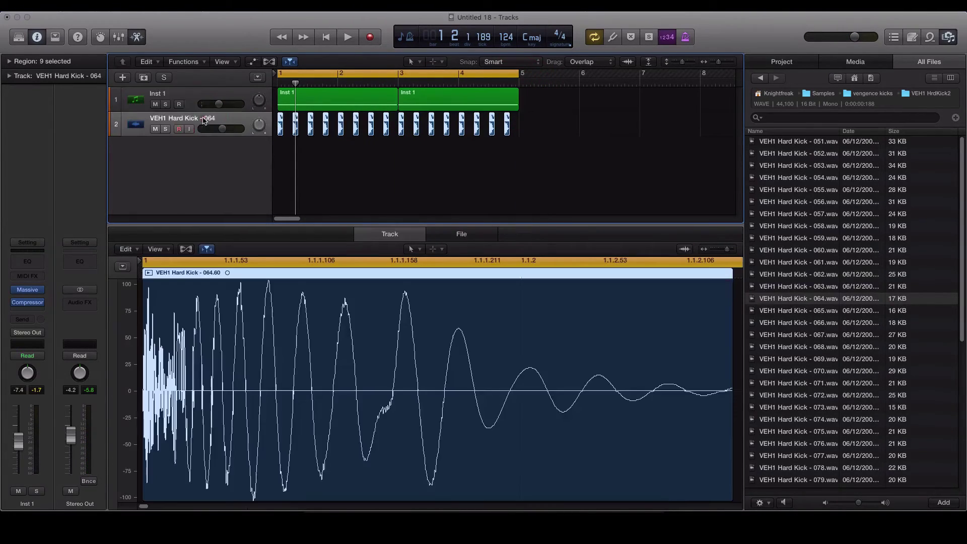
click(144, 77)
click(532, 146)
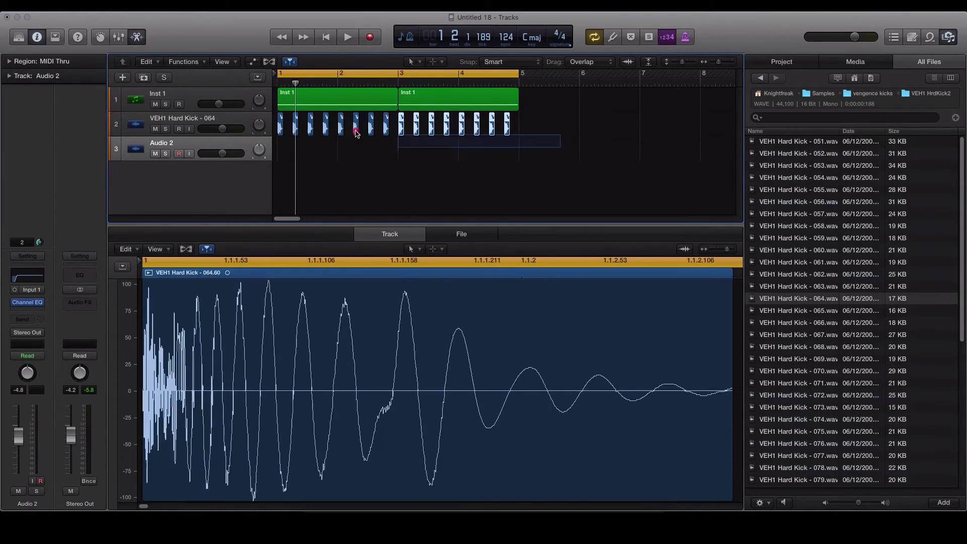
drag(355, 133, 279, 142)
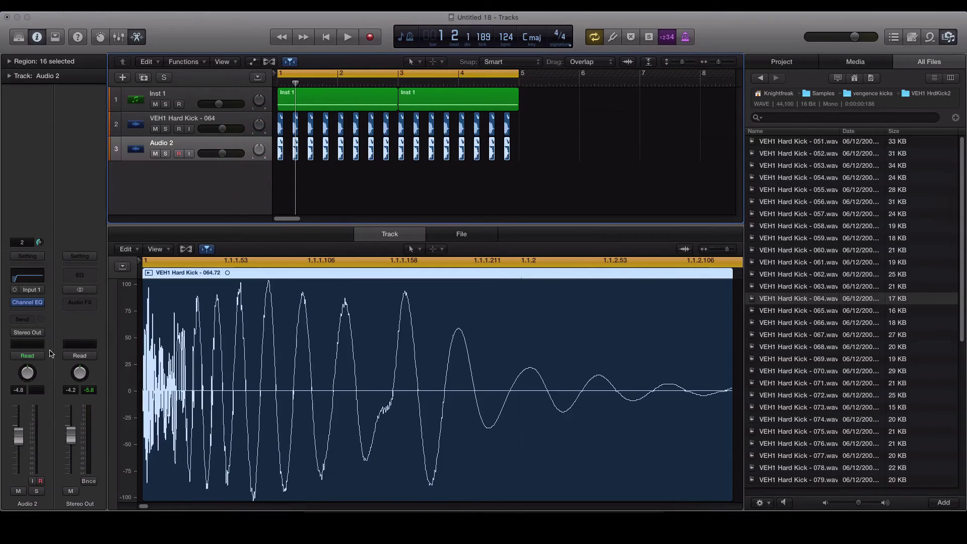
click(39, 334)
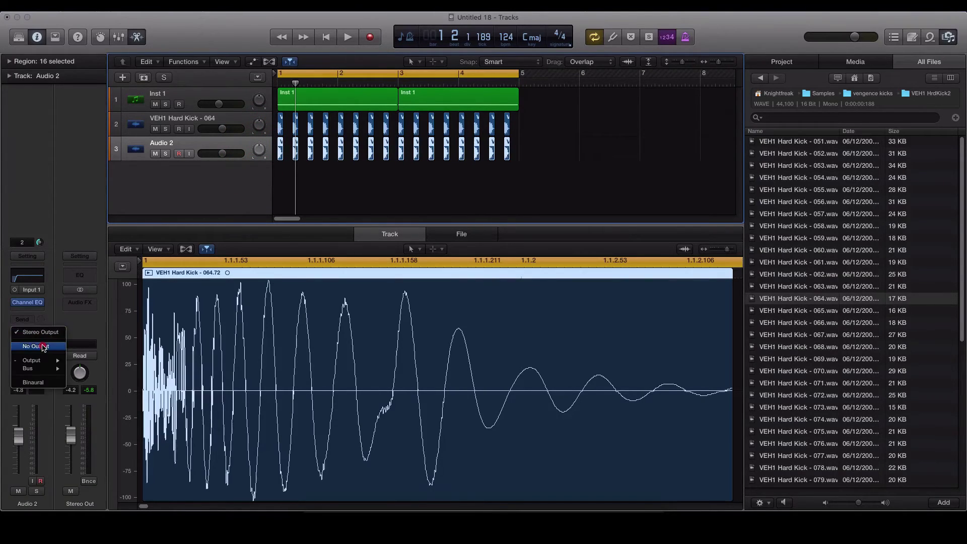
click(38, 333)
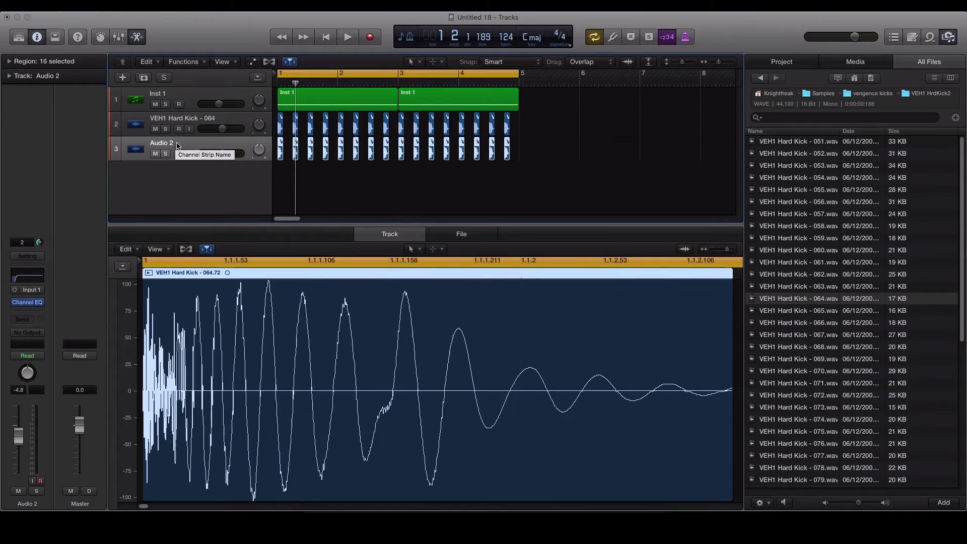
Rekey the bass Compressor's side chain to Audio 2 and delete the original kick track's regions
click(185, 96)
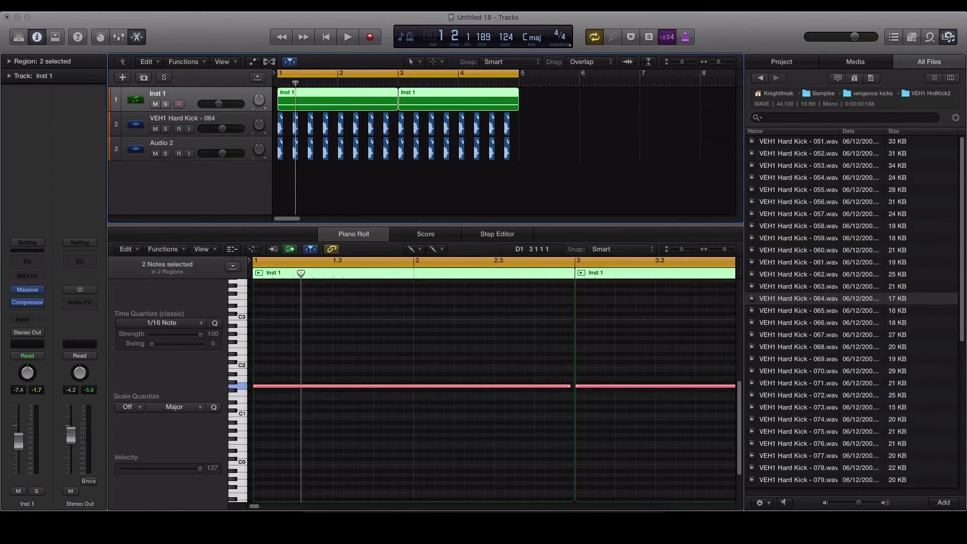
key(v)
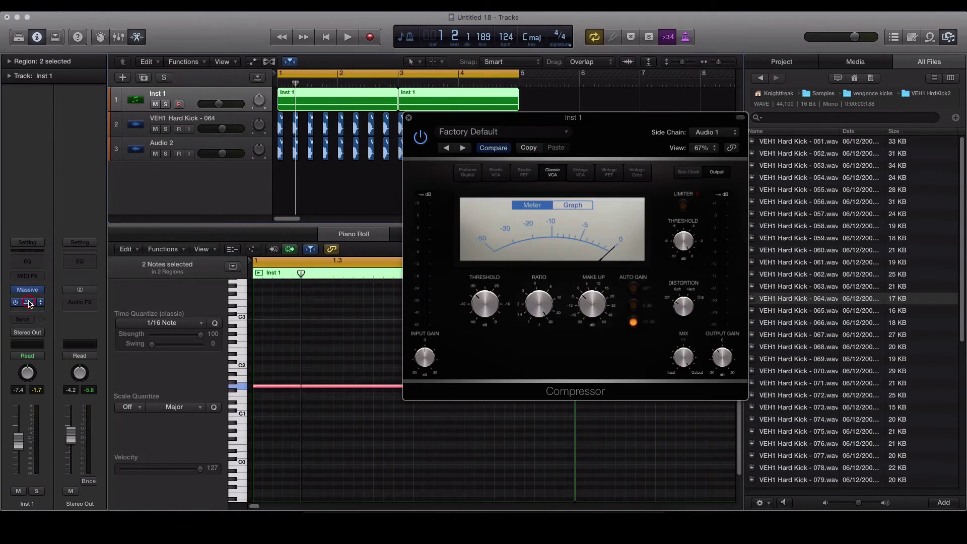
click(713, 132)
click(717, 157)
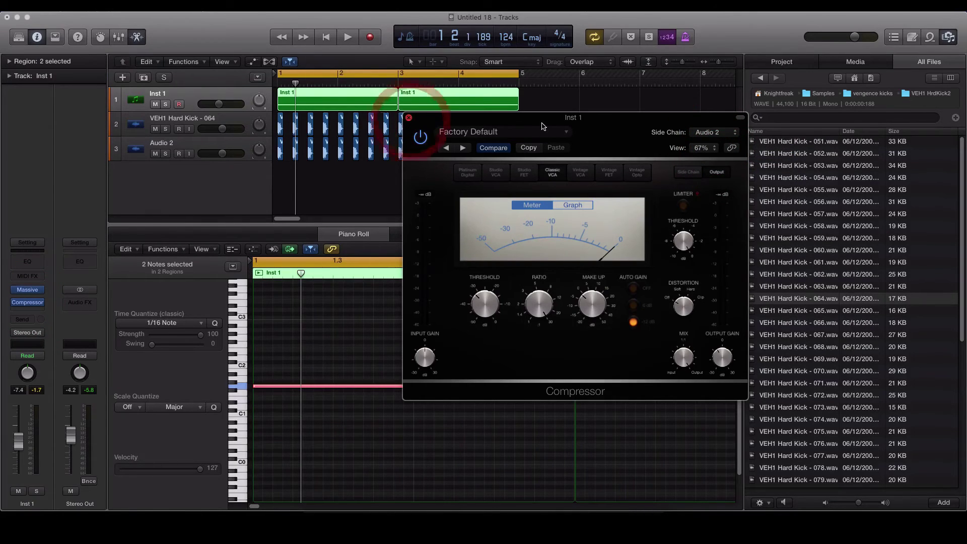
click(410, 120)
drag(541, 124, 270, 120)
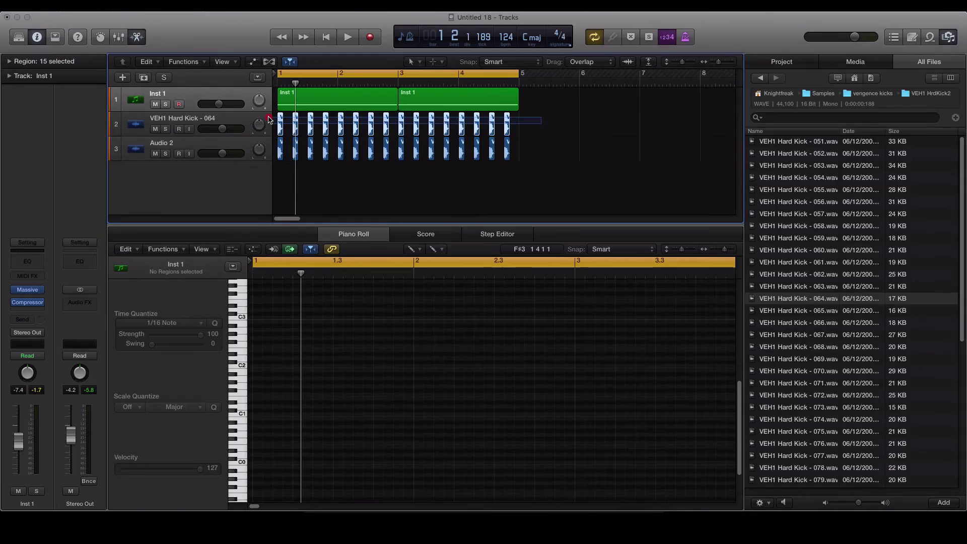
key(Delete)
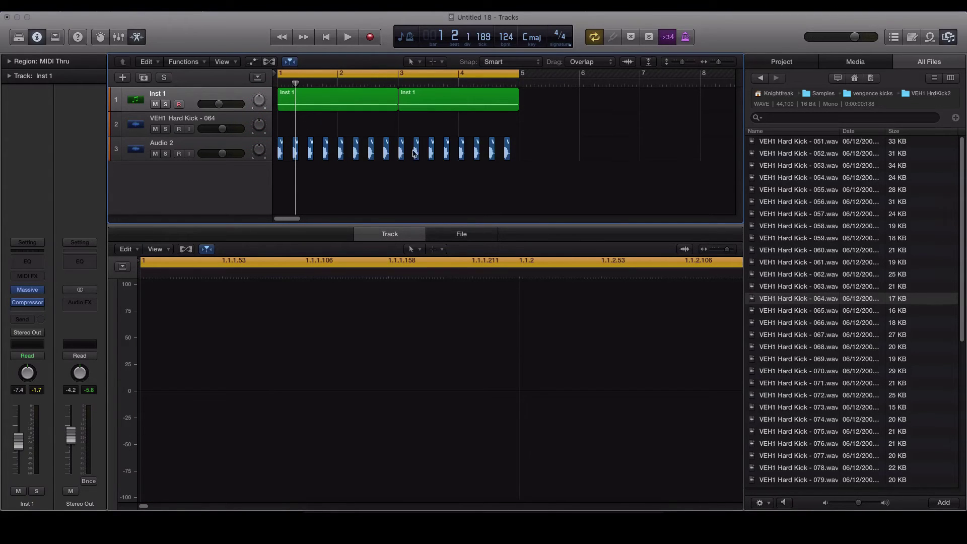
Play the side-chained mix, then reselect Audio 2 and Inst 1 to show the bass regions
key(space)
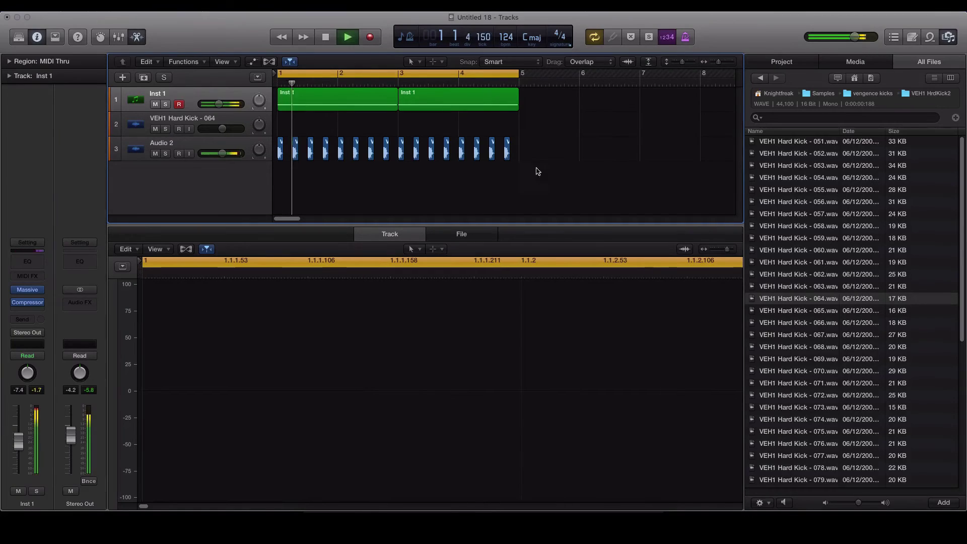
click(219, 143)
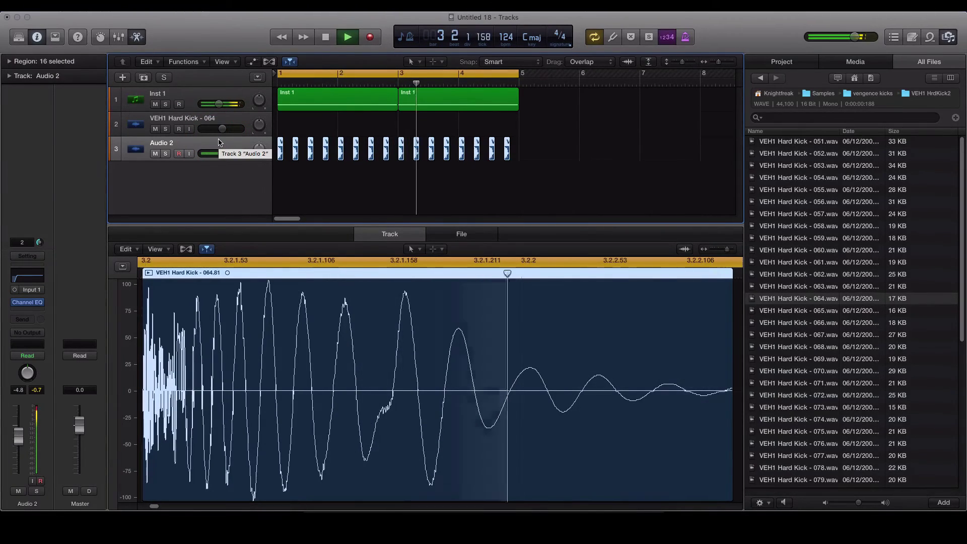
key(space)
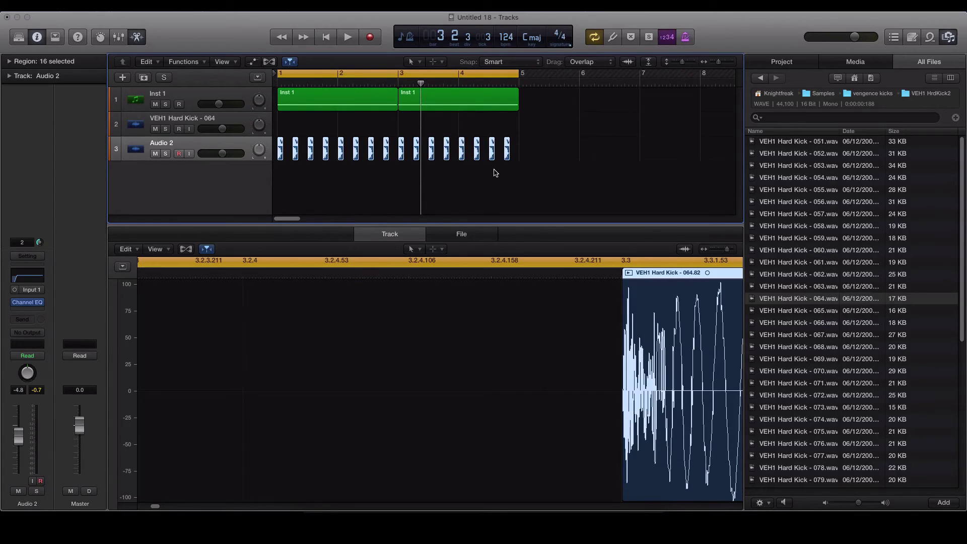
click(254, 95)
click(229, 146)
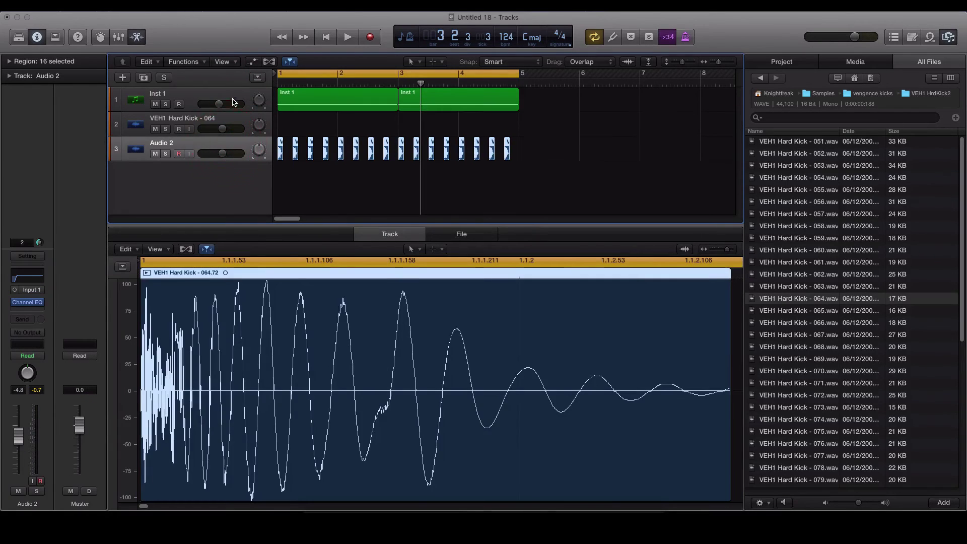
click(235, 99)
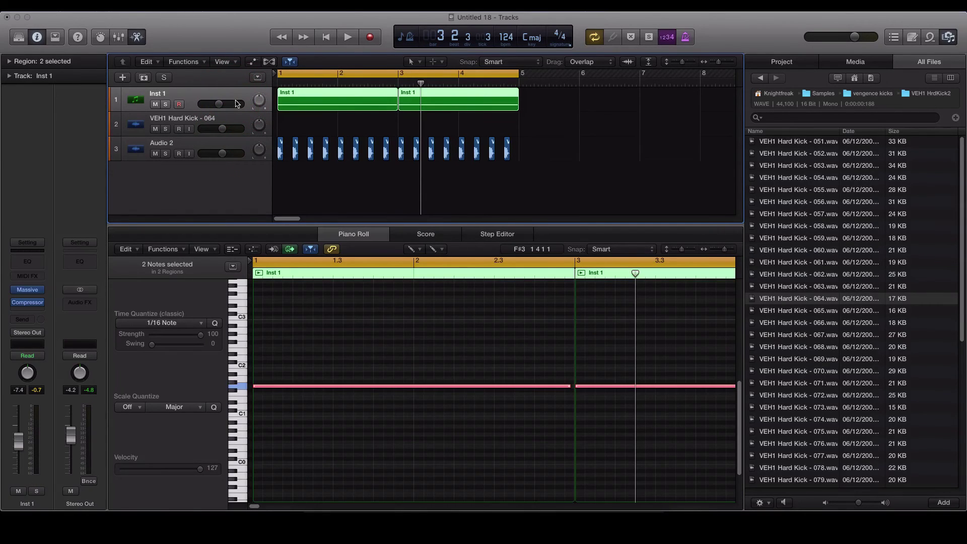
Reopen the Inst 1 side-chained Compressor and raise its Threshold to -14.0 dB
click(27, 302)
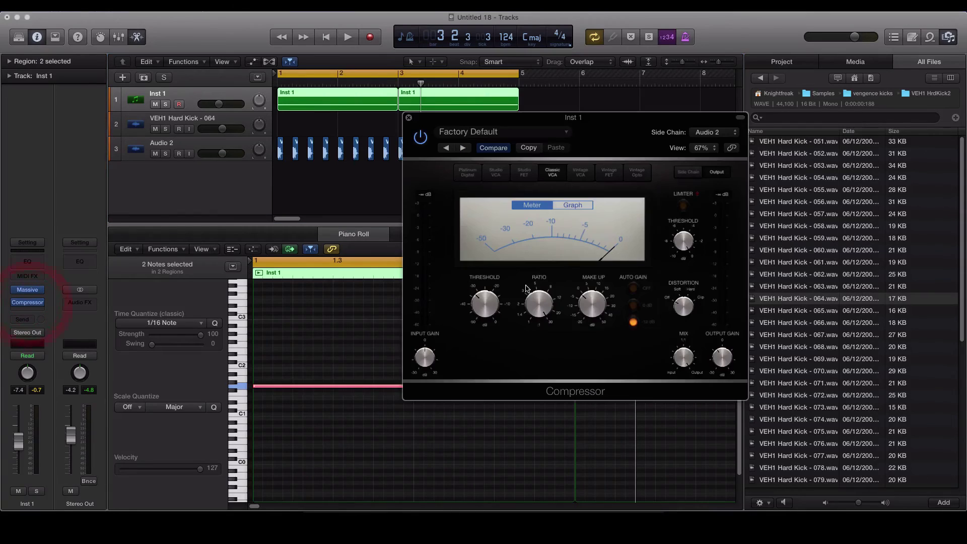
drag(482, 302, 480, 271)
drag(486, 308, 487, 297)
mouse_move(501, 309)
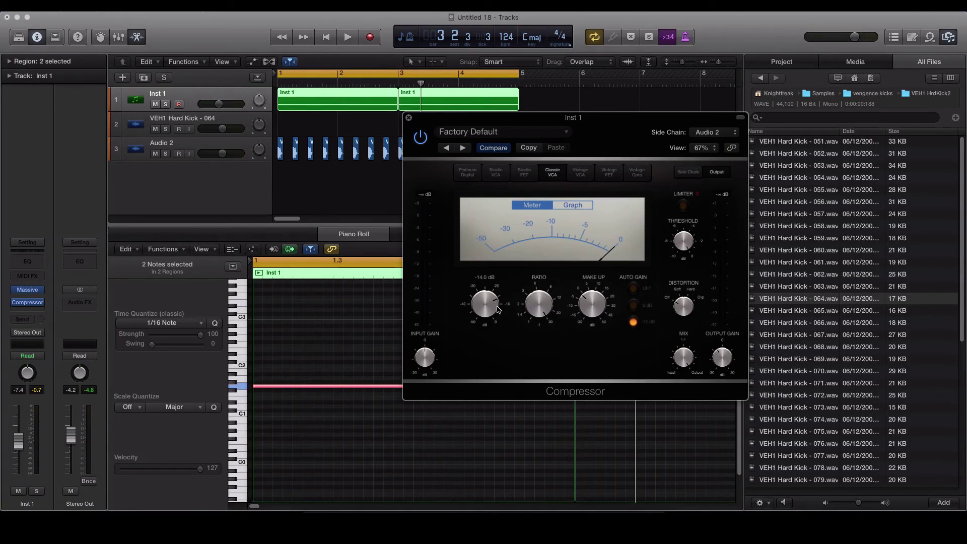